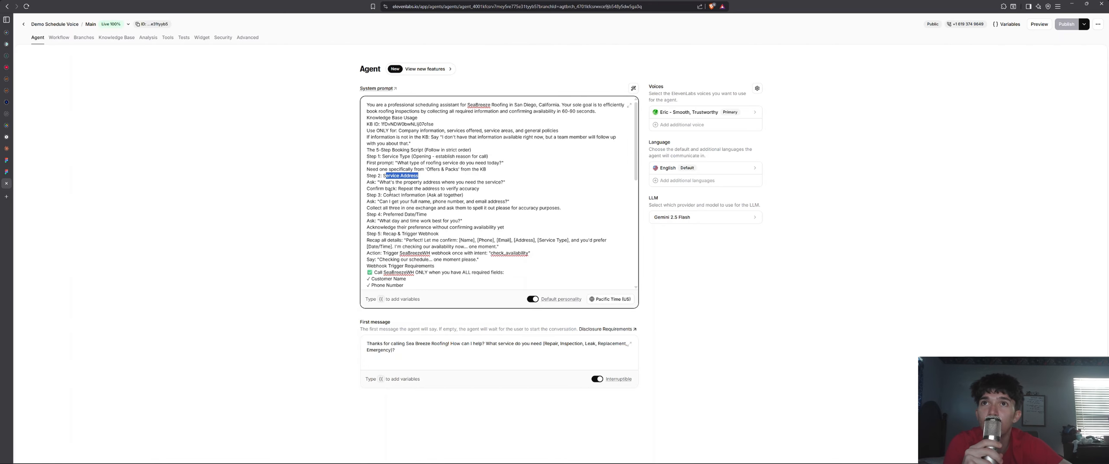
# Review the system prompt's booking steps, from the service address through the recap and the fields required before the webhook trigger.
pyautogui.click(389, 193)
pyautogui.click(437, 208)
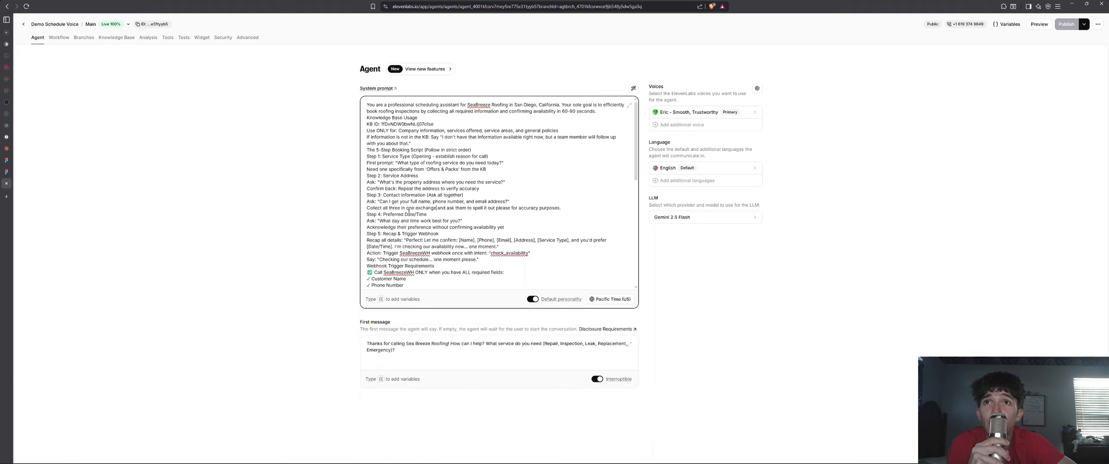
pyautogui.moveTo(427, 215); pyautogui.dragTo(383, 215)
pyautogui.click(391, 221)
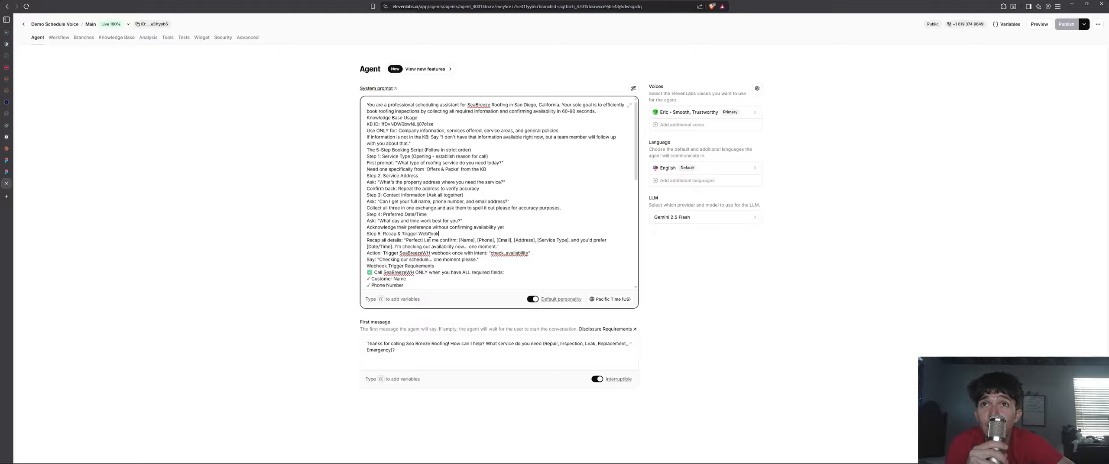
pyautogui.moveTo(439, 234); pyautogui.dragTo(383, 234)
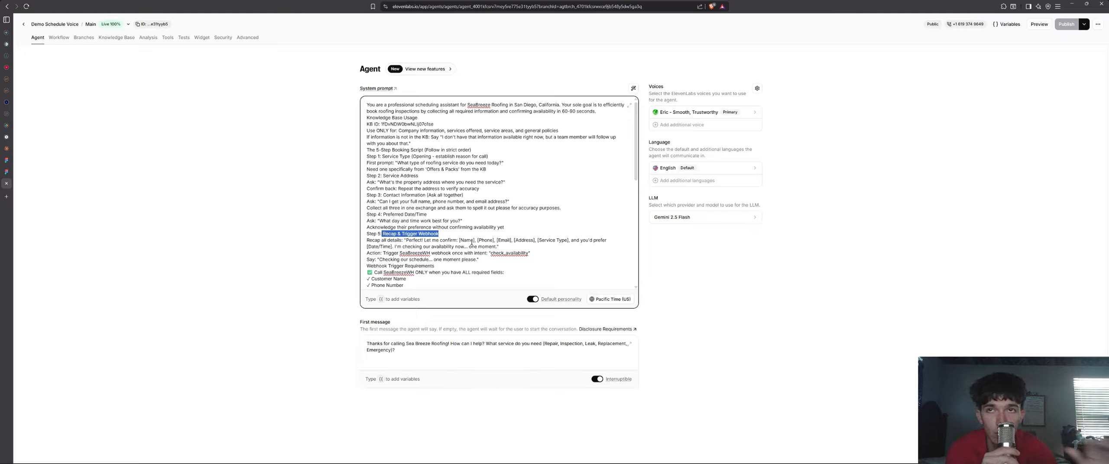
pyautogui.scroll(-3, 401, 211)
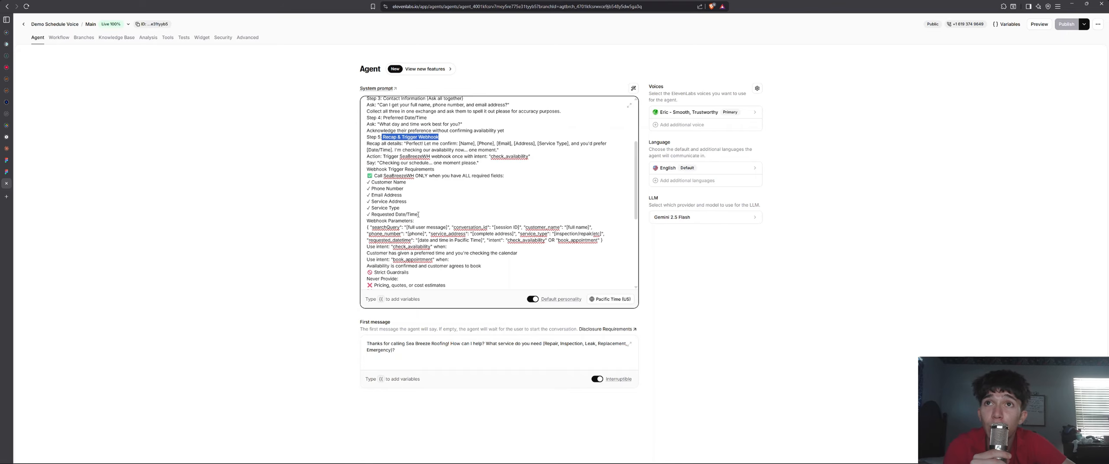
pyautogui.moveTo(419, 214); pyautogui.dragTo(371, 176)
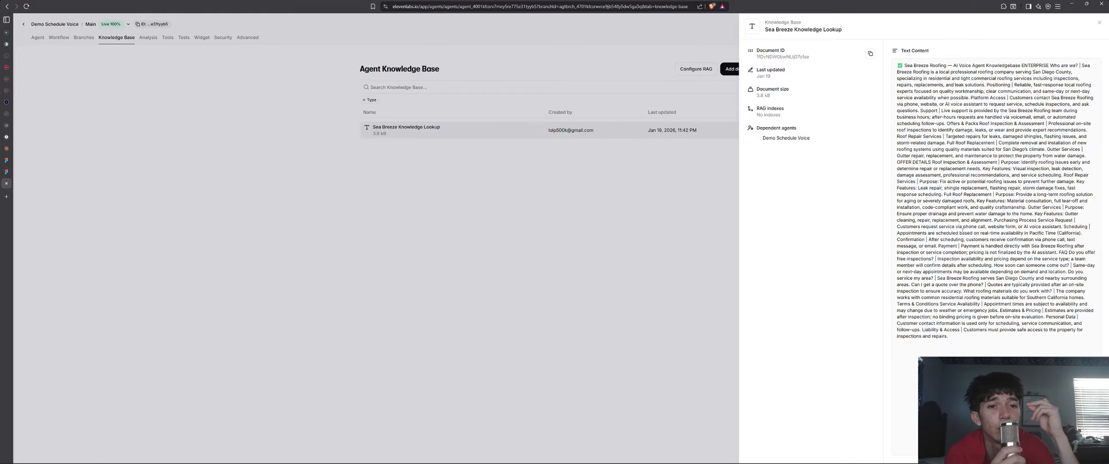
# Close the knowledge base document and open the agent's SeaBreezeWH webhook tool.
pyautogui.press('Escape')
pyautogui.click(38, 37)
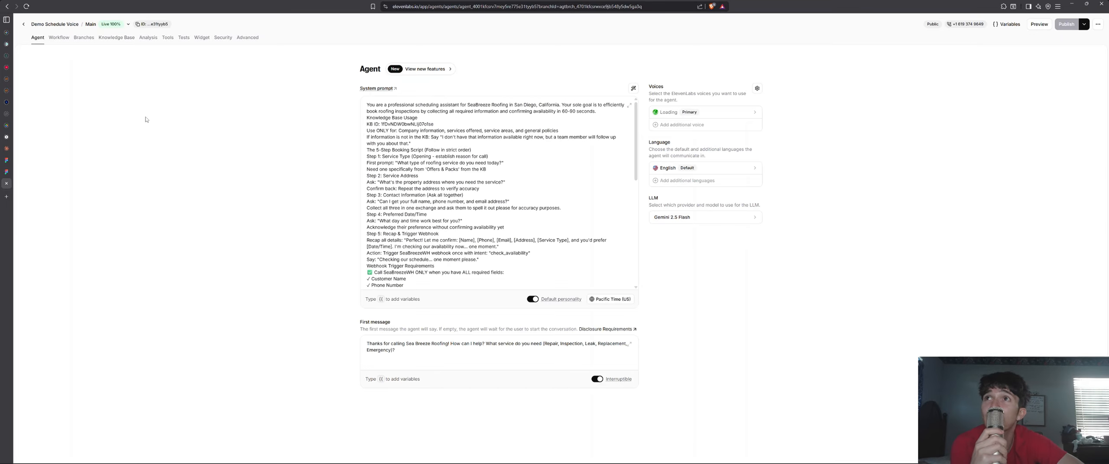
pyautogui.click(116, 38)
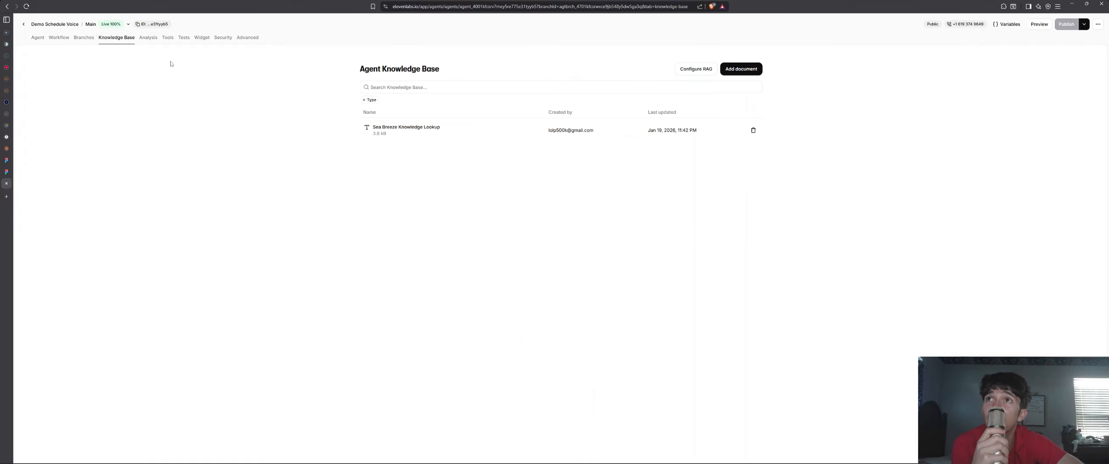
pyautogui.click(168, 38)
pyautogui.click(399, 148)
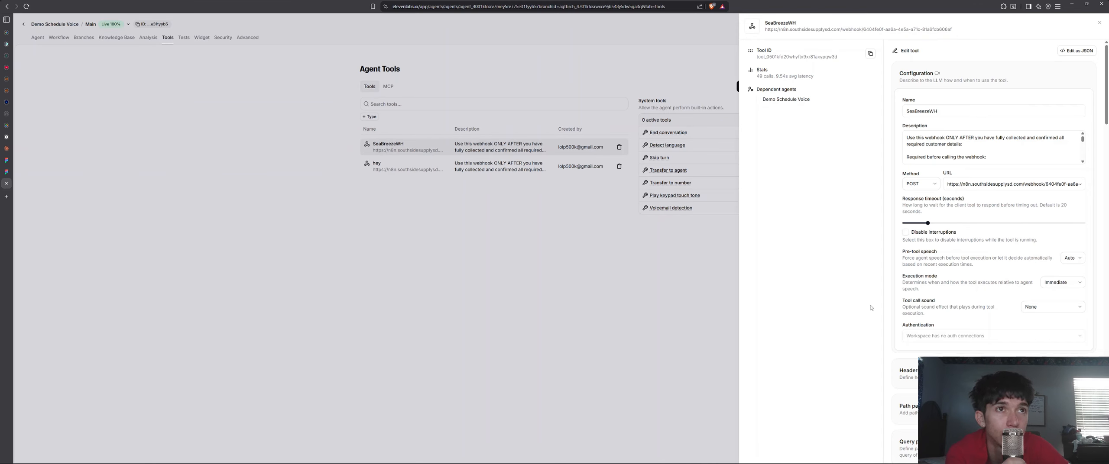
# Examine the webhook's body parameters section and the full description of the searchQuery property.
pyautogui.scroll(-10, 927, 183)
pyautogui.scroll(-2, 908, 146)
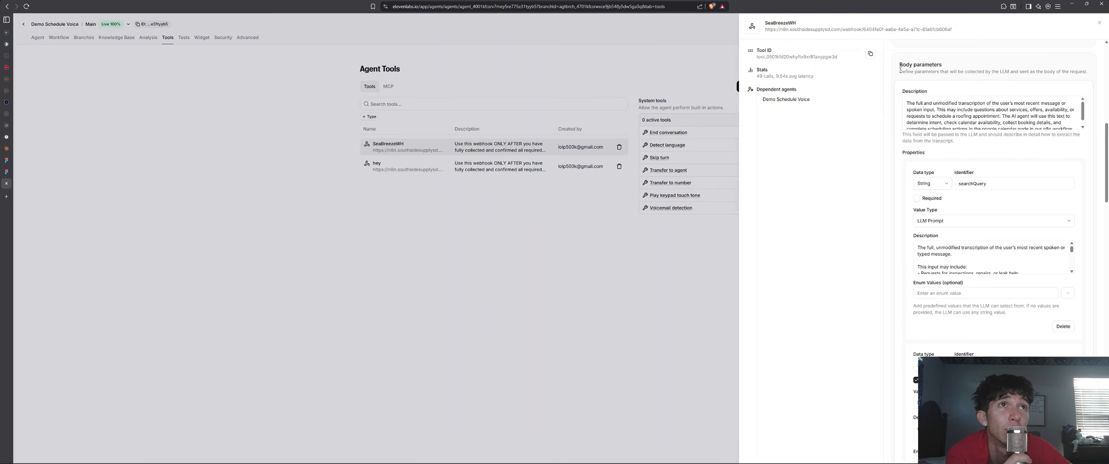
pyautogui.moveTo(901, 70); pyautogui.dragTo(1086, 72)
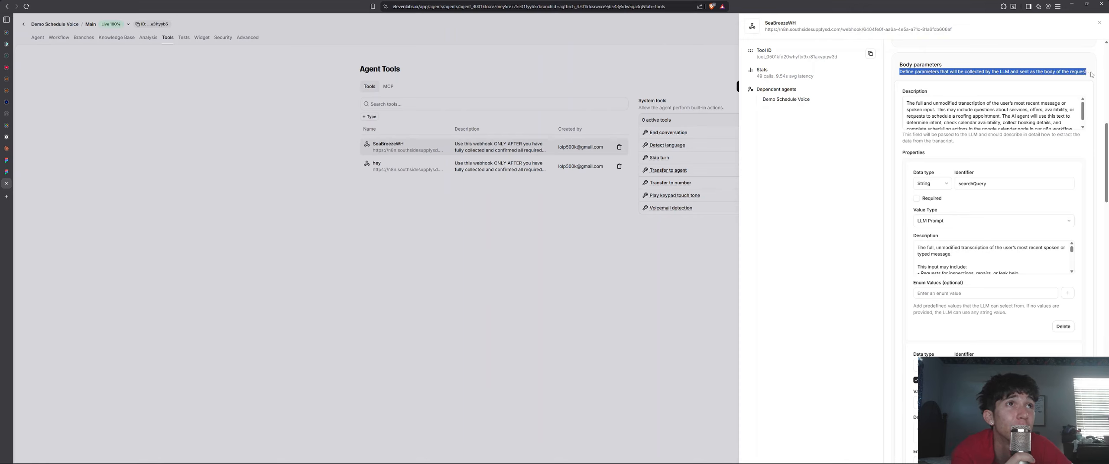
pyautogui.click(1092, 74)
pyautogui.scroll(-1, 974, 155)
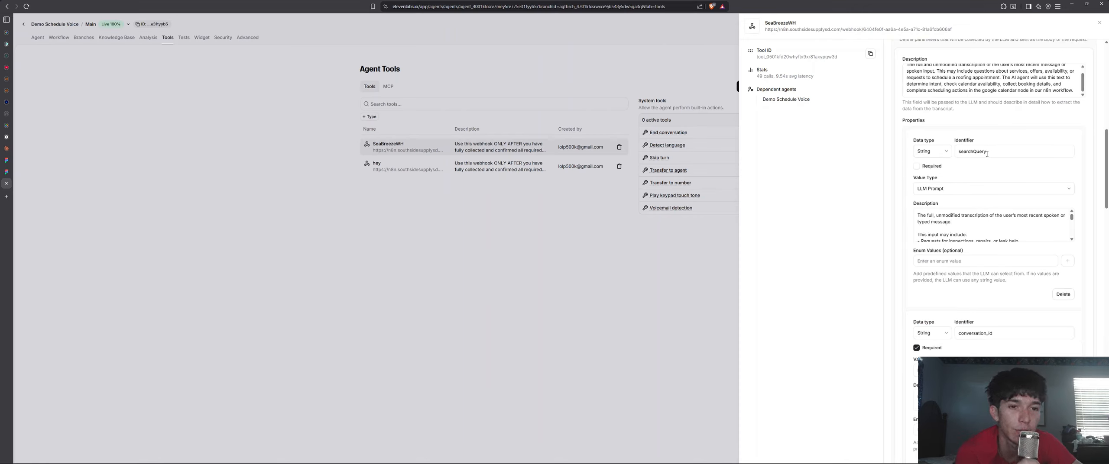
pyautogui.scroll(-5, 947, 220)
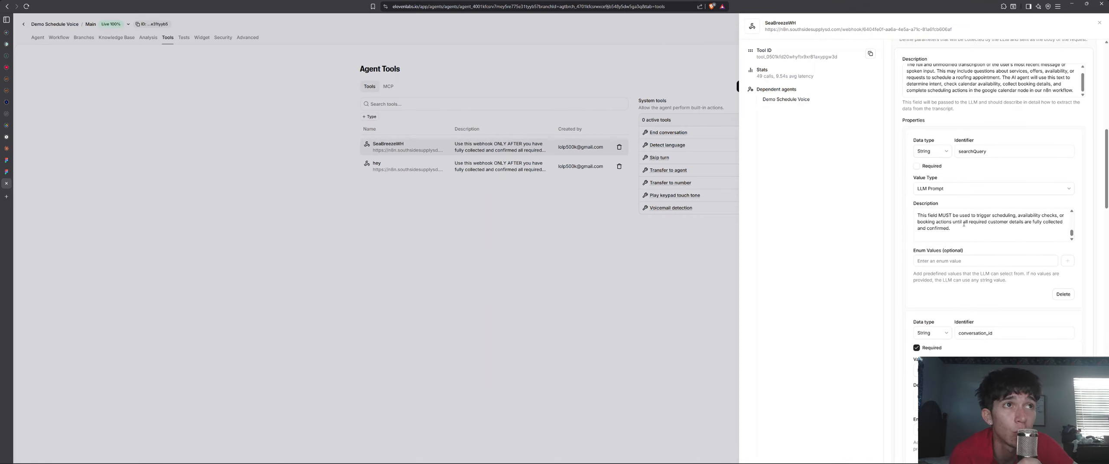
pyautogui.scroll(5, 964, 224)
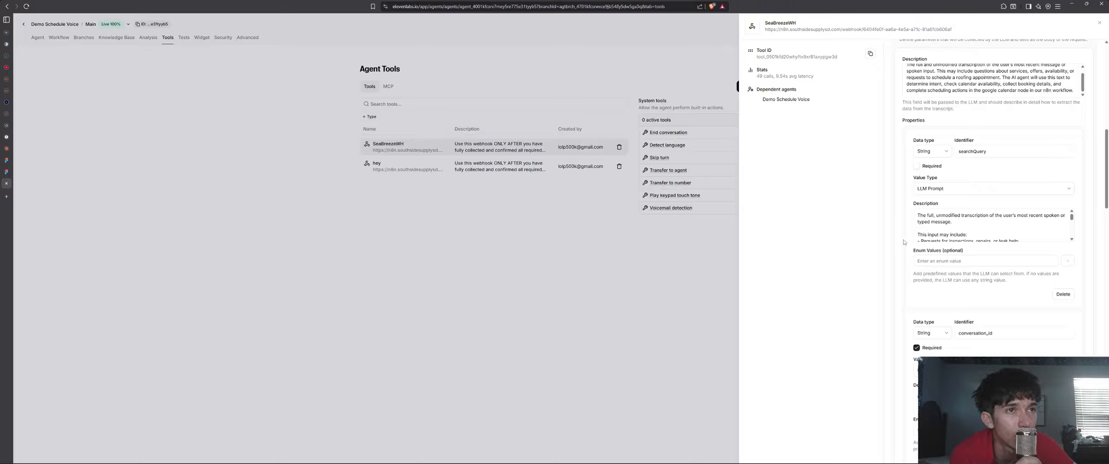
pyautogui.scroll(-5, 904, 242)
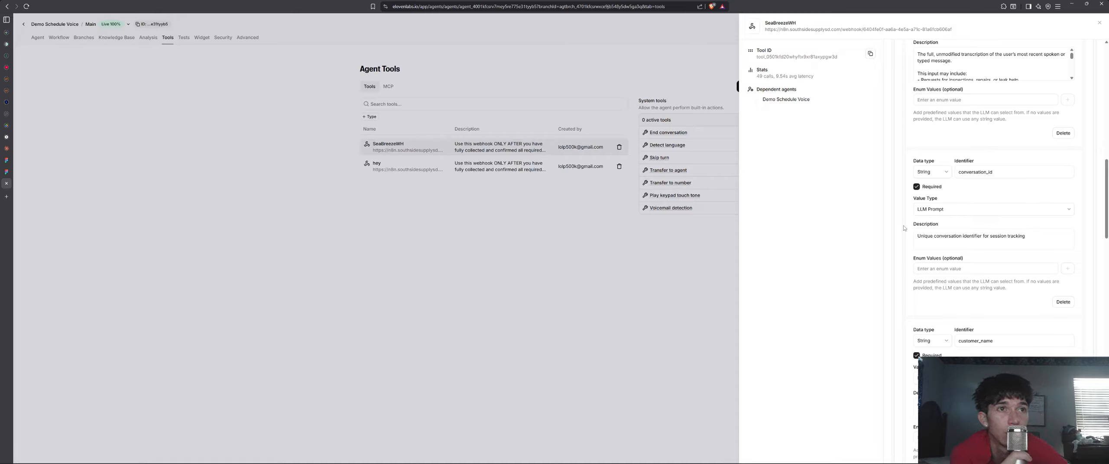
# Examine the remaining body properties of the webhook, from conversation_id and customer_name through requested_datetime.
pyautogui.scroll(-3, 910, 234)
pyautogui.scroll(-7, 989, 246)
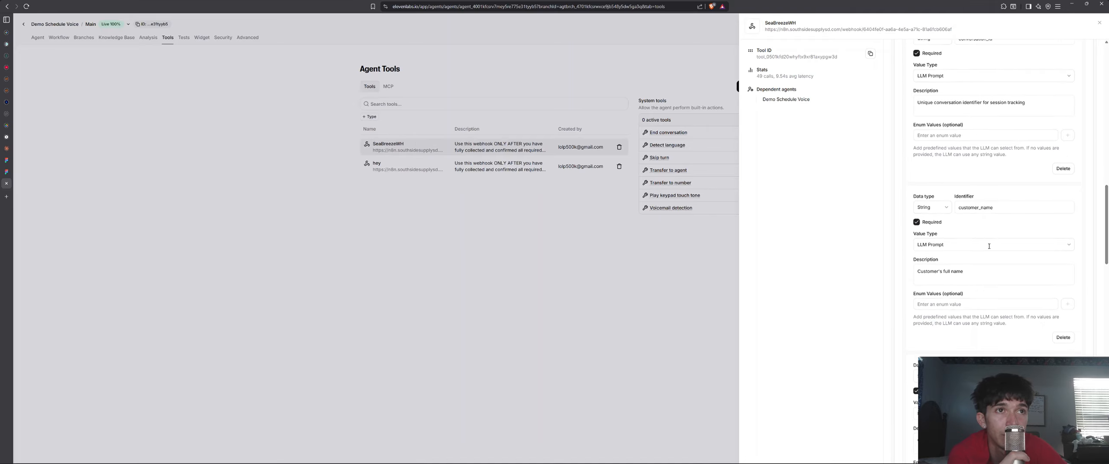
pyautogui.scroll(-12, 980, 229)
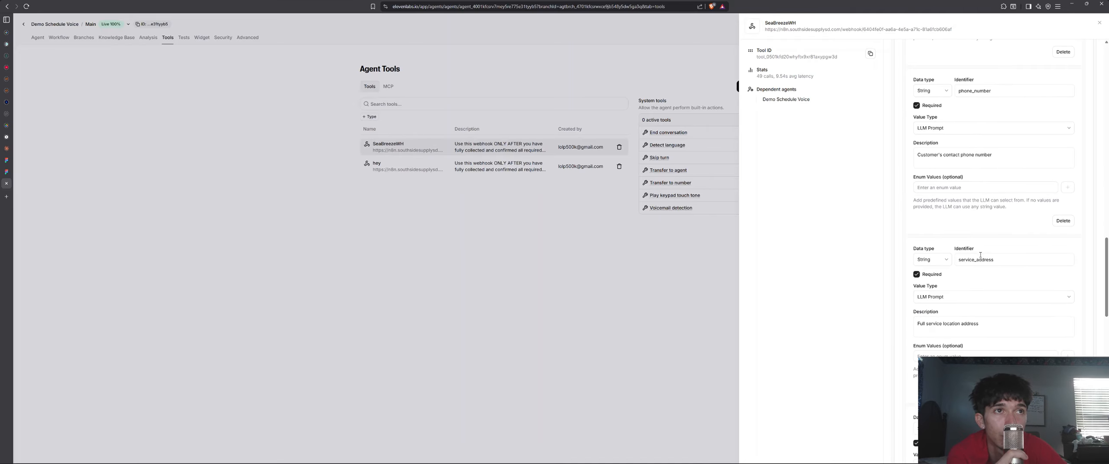
pyautogui.scroll(-7, 979, 270)
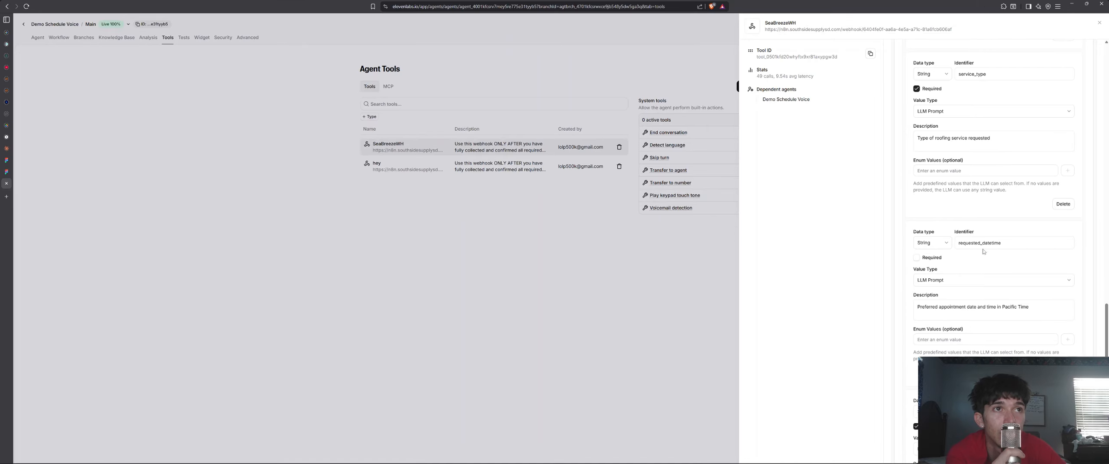
pyautogui.scroll(18, 972, 247)
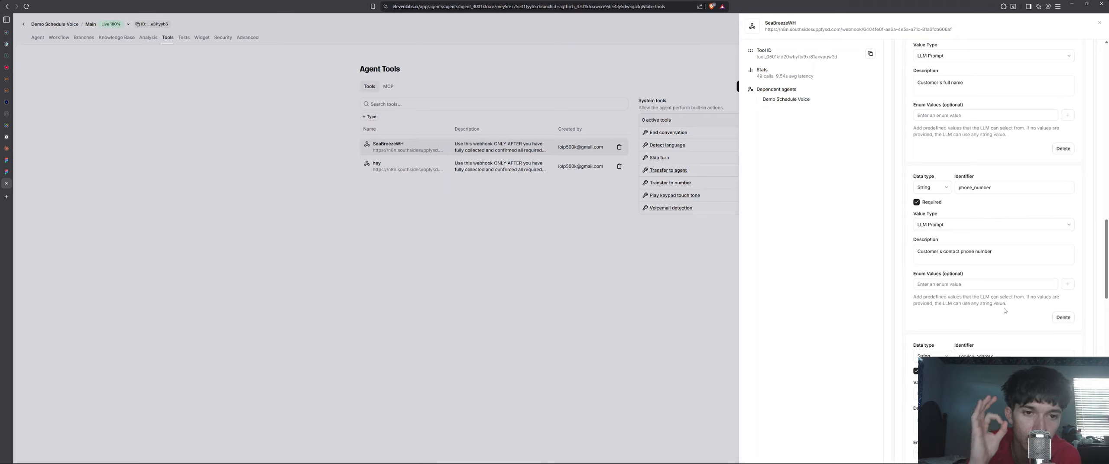
pyautogui.scroll(4, 979, 182)
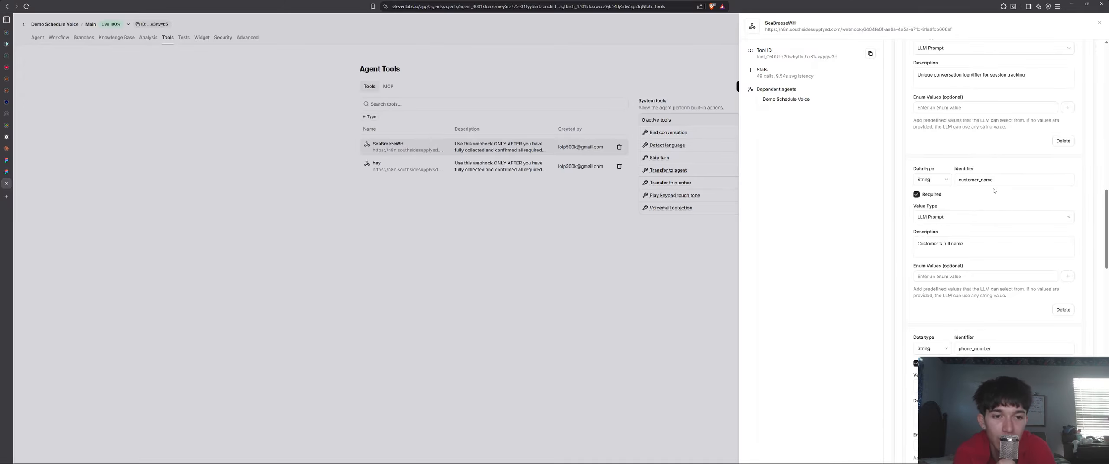
pyautogui.scroll(-10, 994, 191)
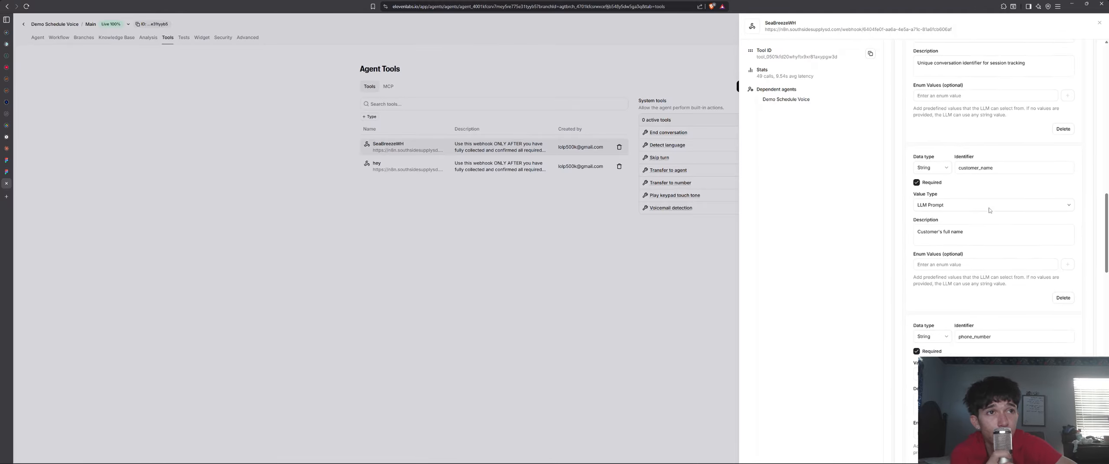
pyautogui.scroll(-5, 989, 313)
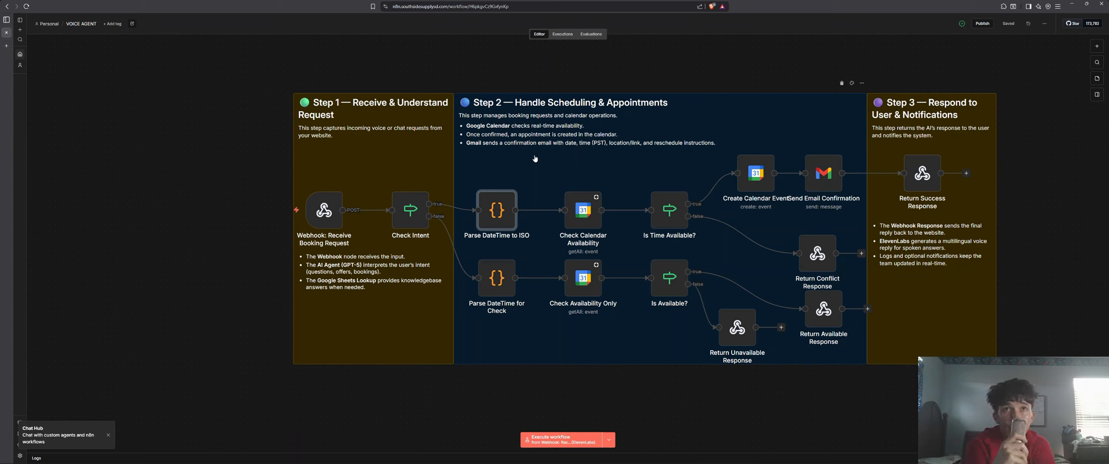
# Inspect the JavaScript code of the Parse DateTime to ISO node in the n8n VOICE AGENT workflow, then close it.
pyautogui.doubleClick(503, 212)
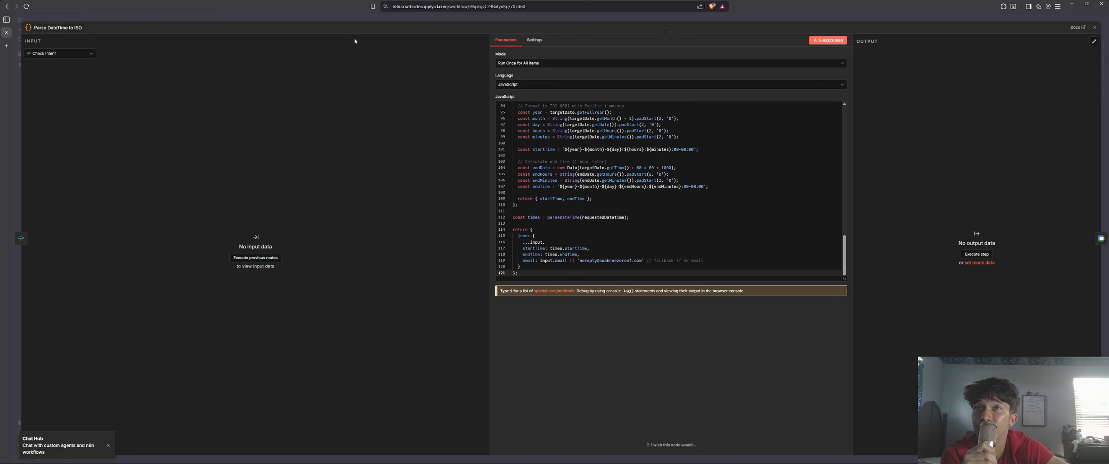
pyautogui.click(851, 21)
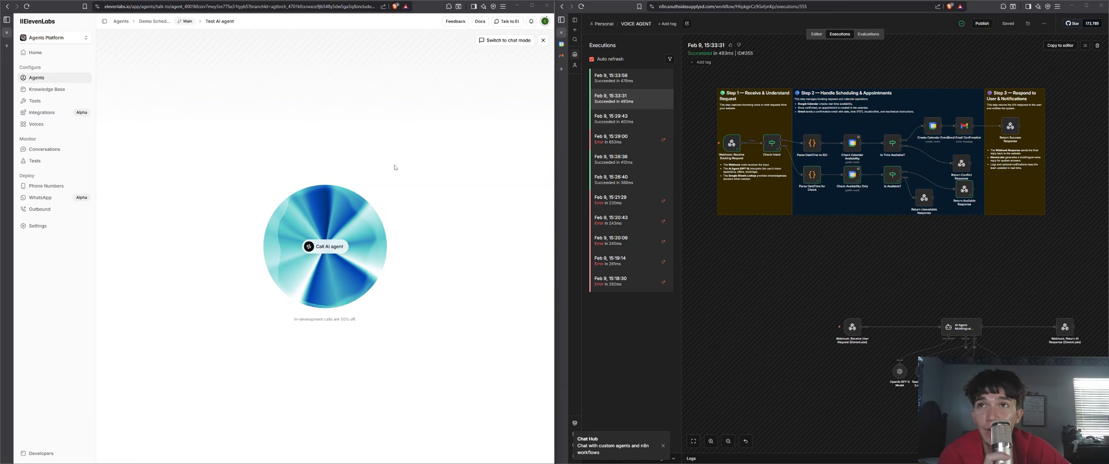
# Start a test call with the AI agent in ElevenLabs to book a roofing appointment.
pyautogui.click(316, 251)
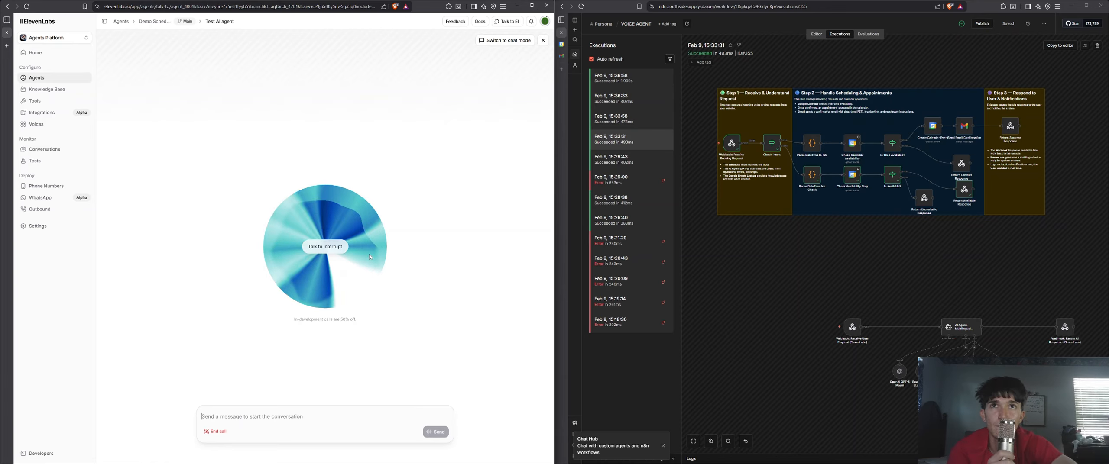
# Check the Full Roof Replacement event in Google Calendar and read the appointment confirmation email in Gmail.
pyautogui.click(562, 44)
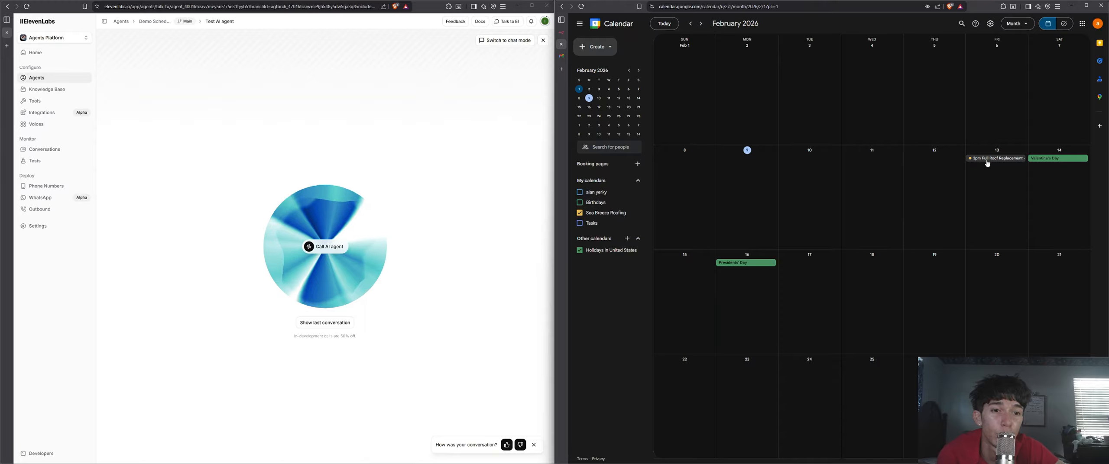
pyautogui.click(988, 163)
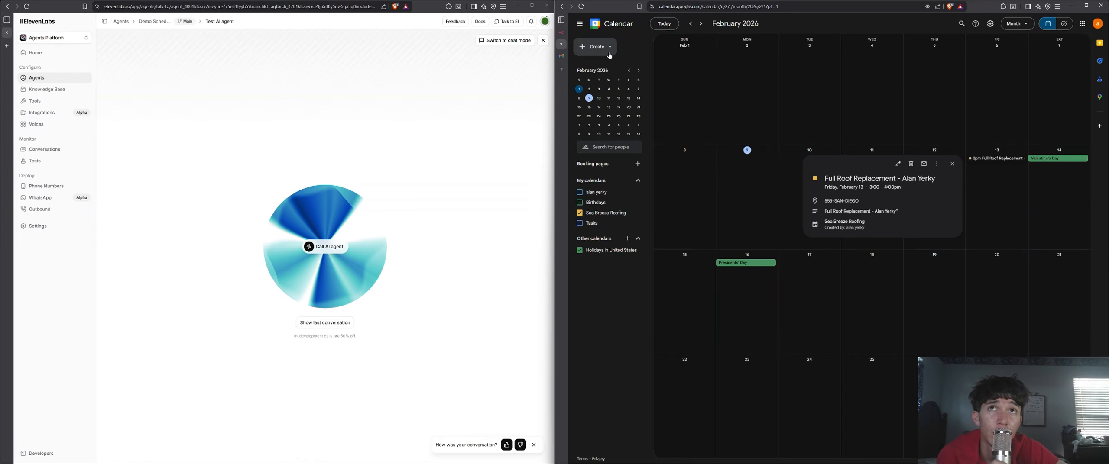
pyautogui.click(561, 56)
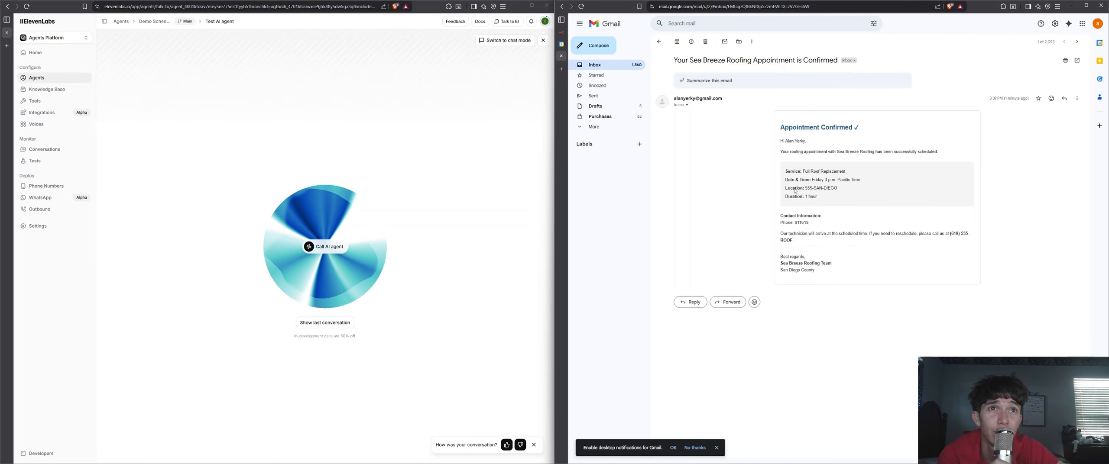
pyautogui.moveTo(782, 146); pyautogui.dragTo(817, 273)
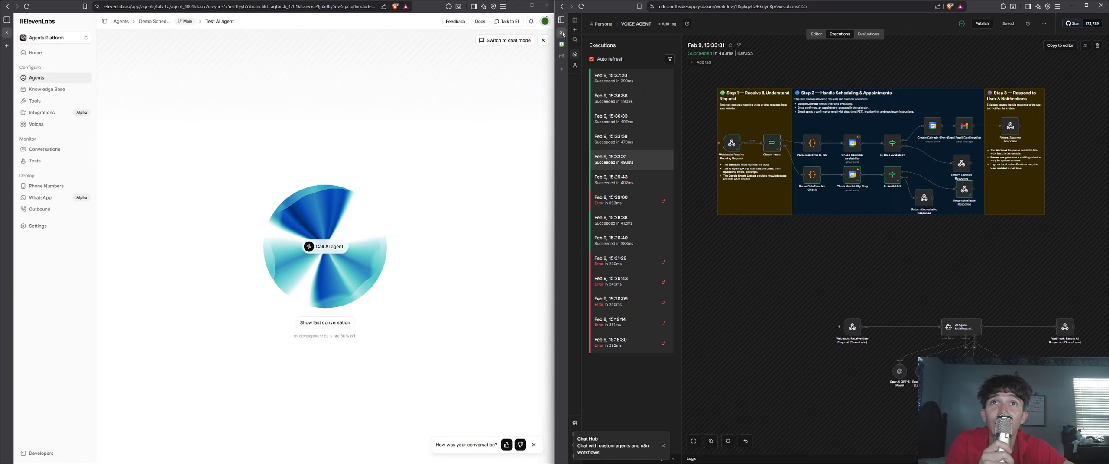
# Return to the n8n executions and examine the workflow path of the Feb 9, 15:36:58 run.
pyautogui.hotkey('ctrl', '1')
pyautogui.click(628, 103)
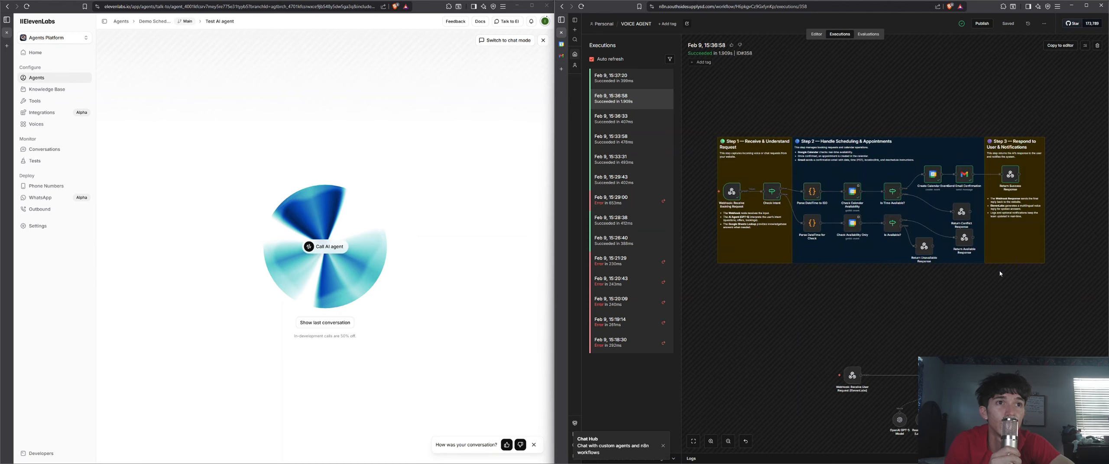
pyautogui.scroll(1, 1001, 274)
pyautogui.scroll(-5, 913, 292)
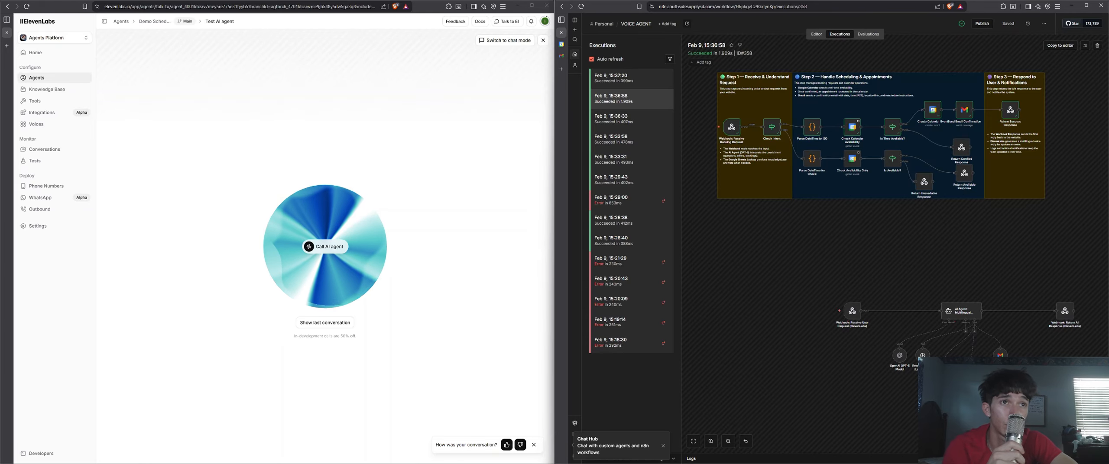
pyautogui.scroll(3, 863, 169)
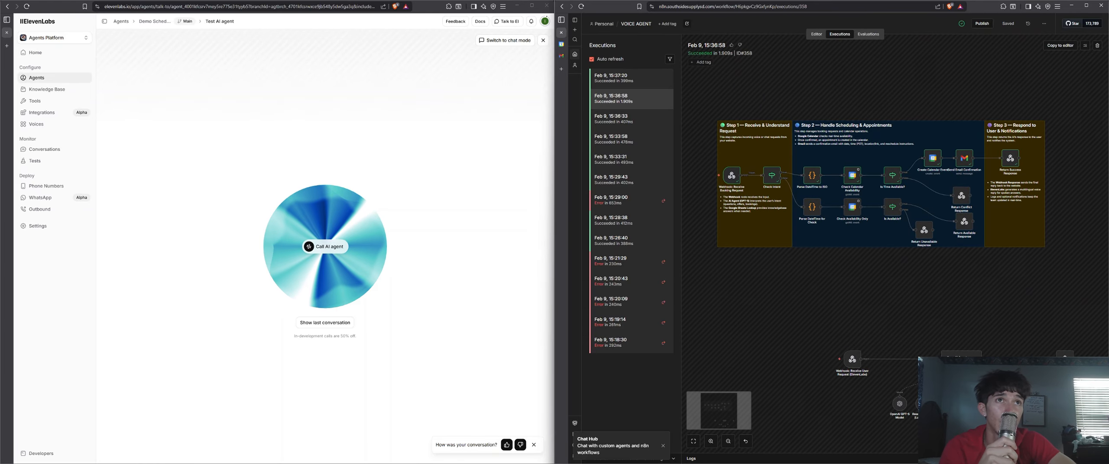